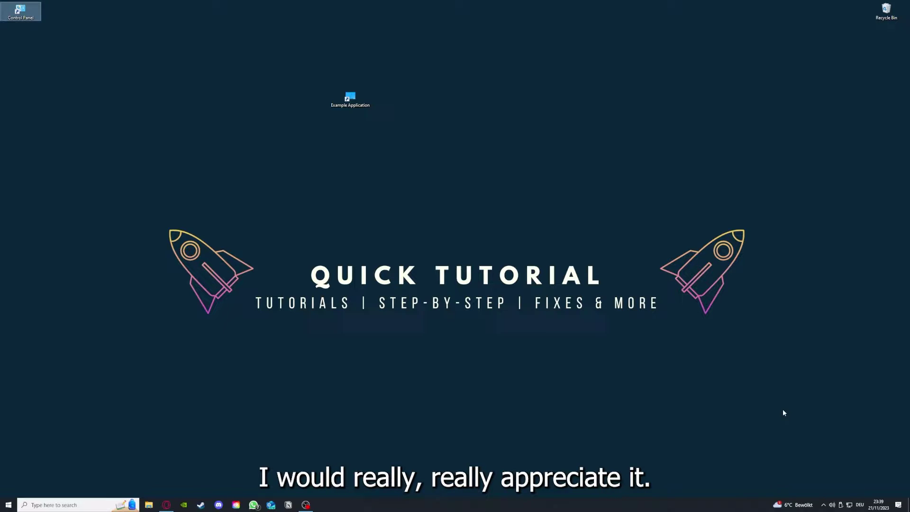
Clear the desktop selection, launch the Example Application shortcut, then close the Desktop folder window
left_click(645, 340)
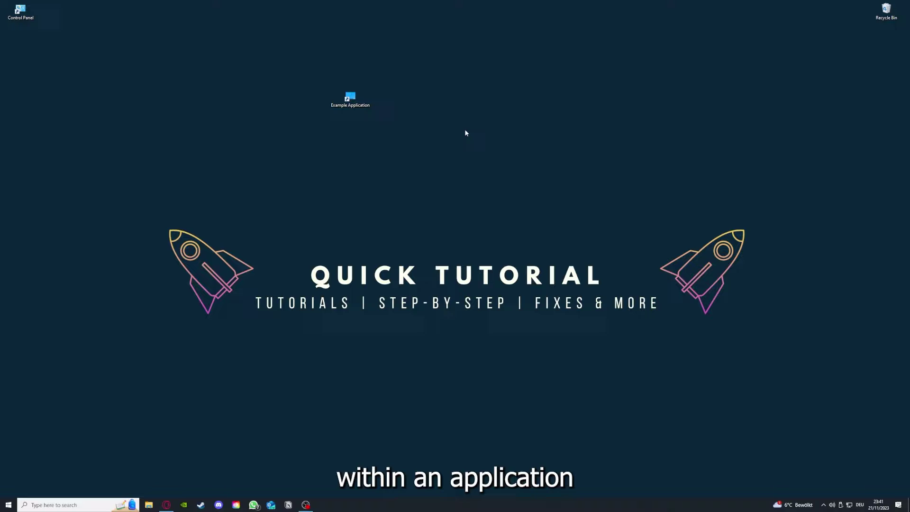
left_click_drag(119, 178, 769, 378)
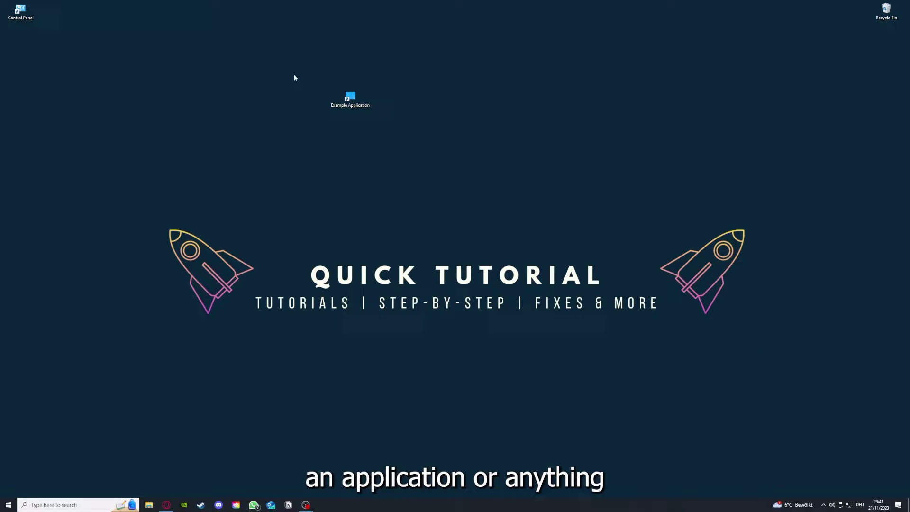
left_click_drag(119, 177, 769, 384)
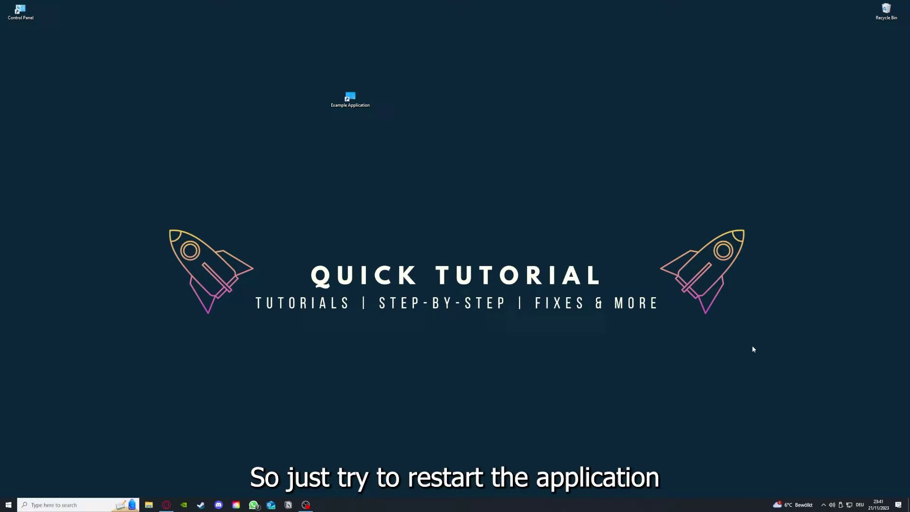
double_click(349, 102)
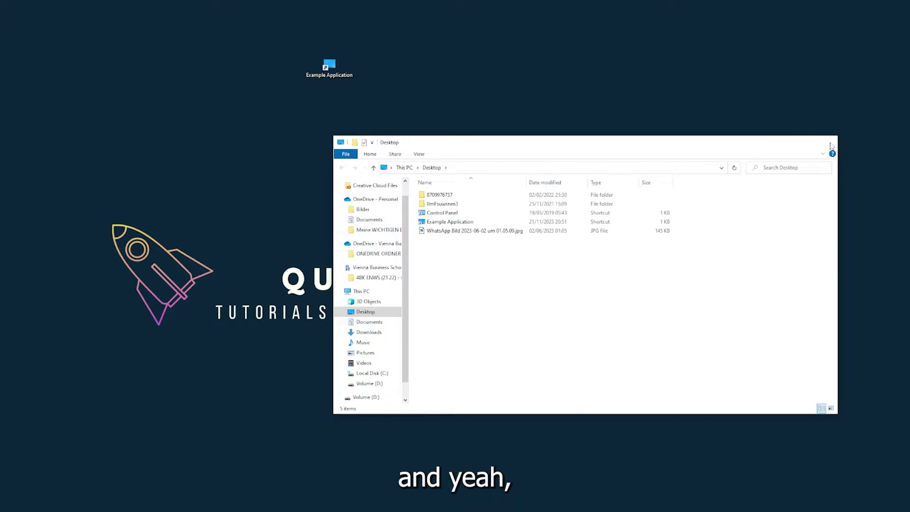
left_click(829, 143)
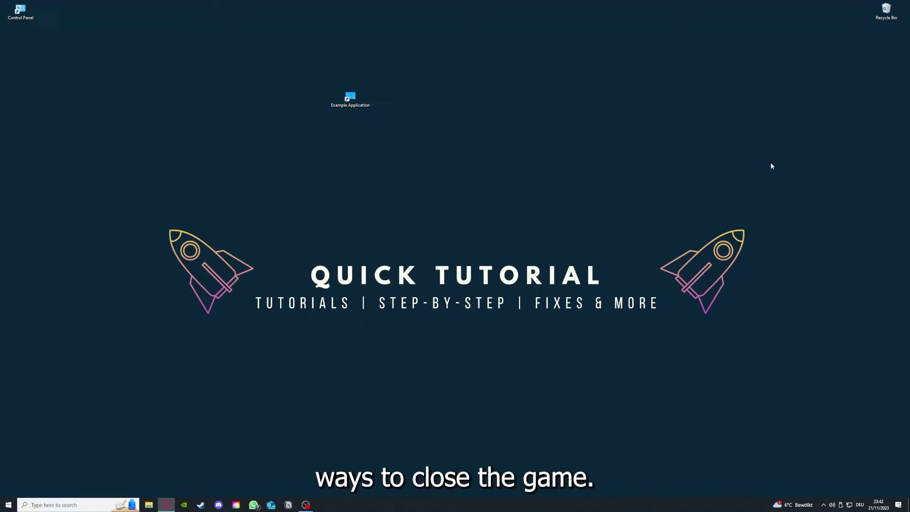
Open Task Manager from the taskbar and end the Task Manager process
right_click(342, 505)
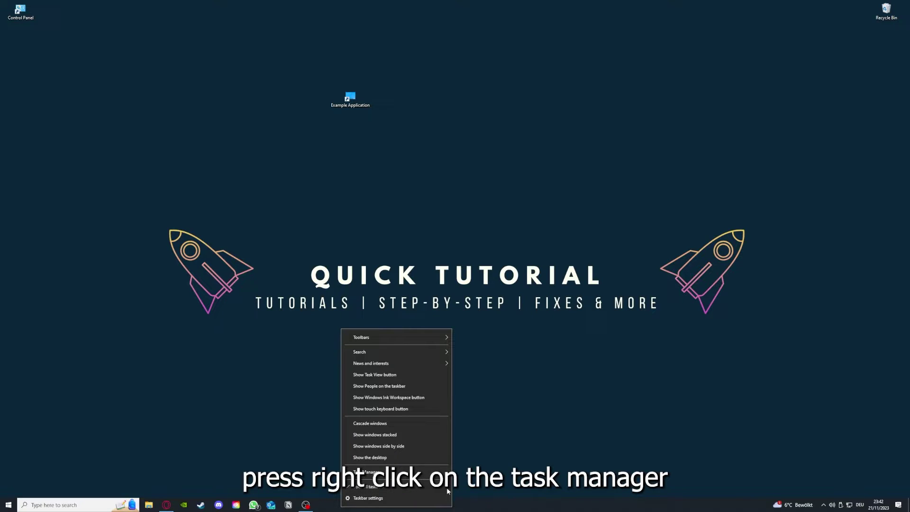
left_click(407, 473)
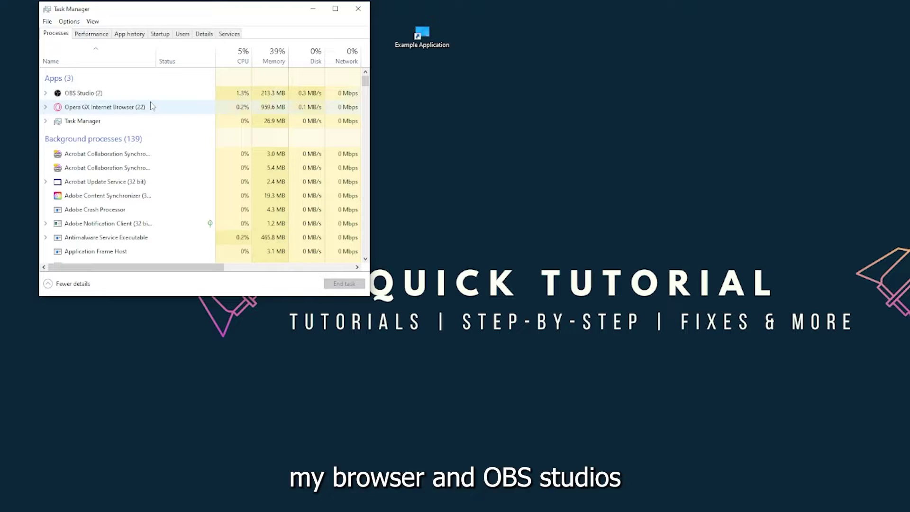
left_click(170, 122)
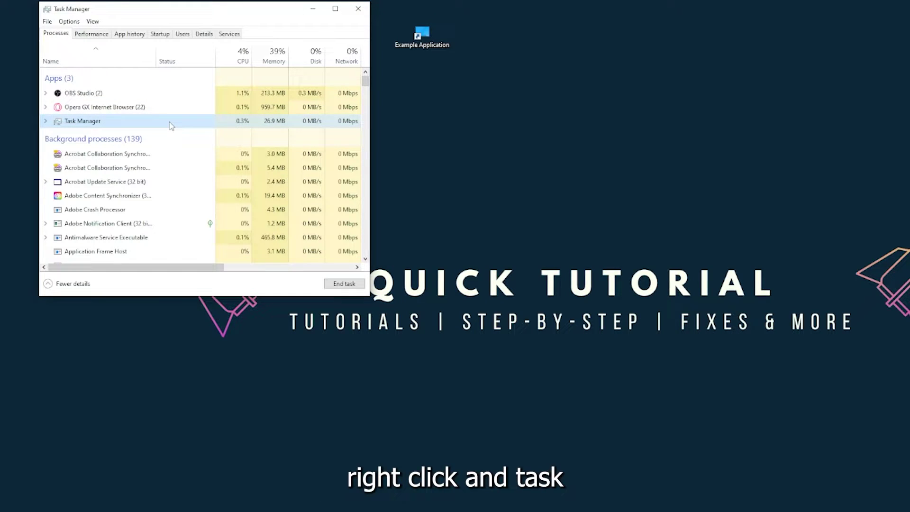
left_click(340, 286)
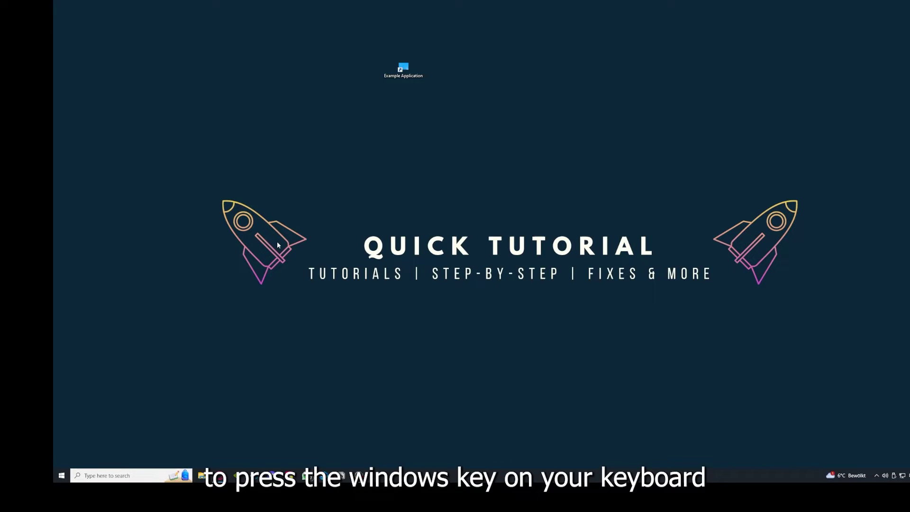
Show the Start menu's power choices, then close the menu without restarting
key("super")
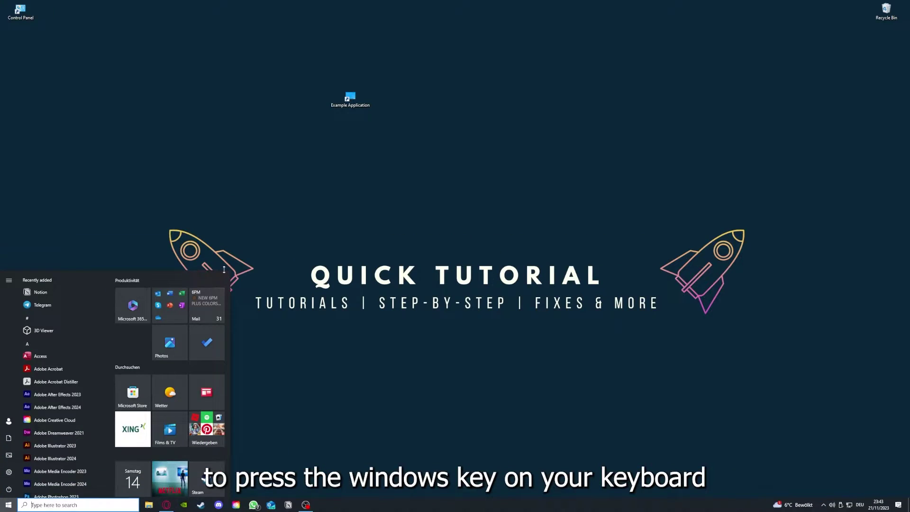
key("super")
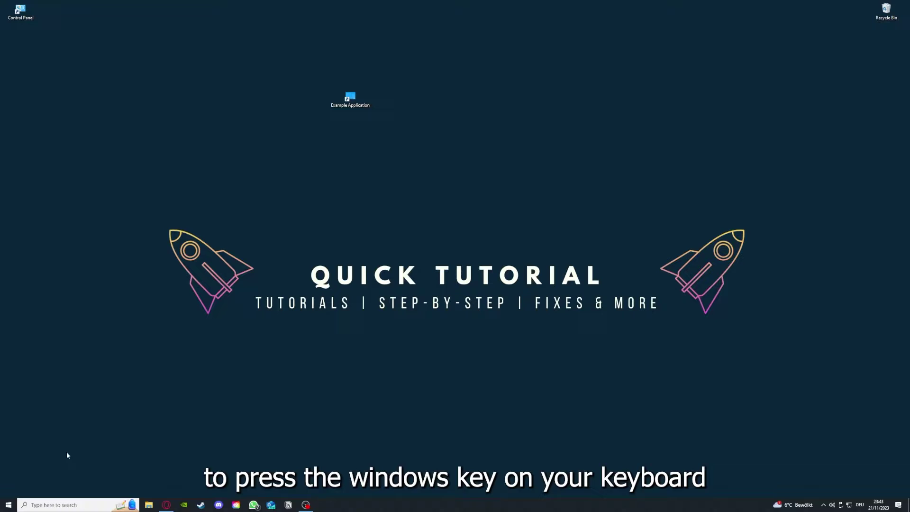
left_click(9, 500)
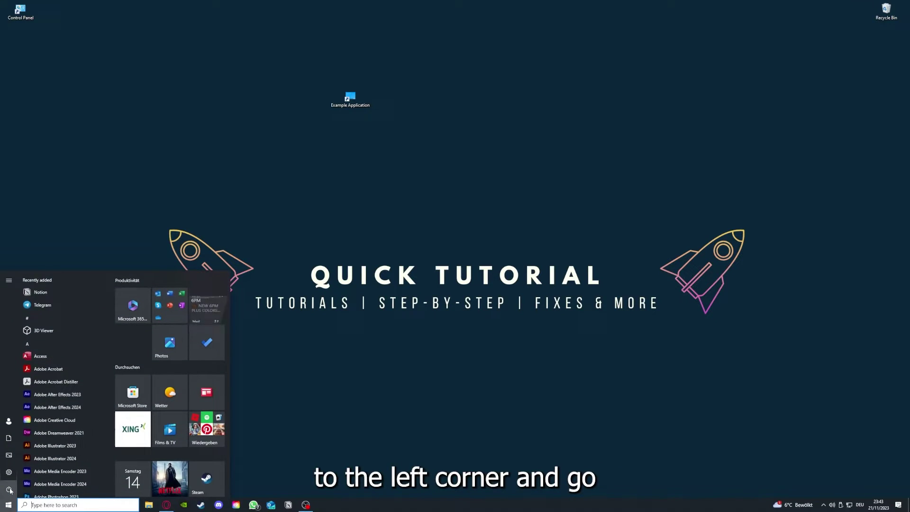
mouse_move(9, 491)
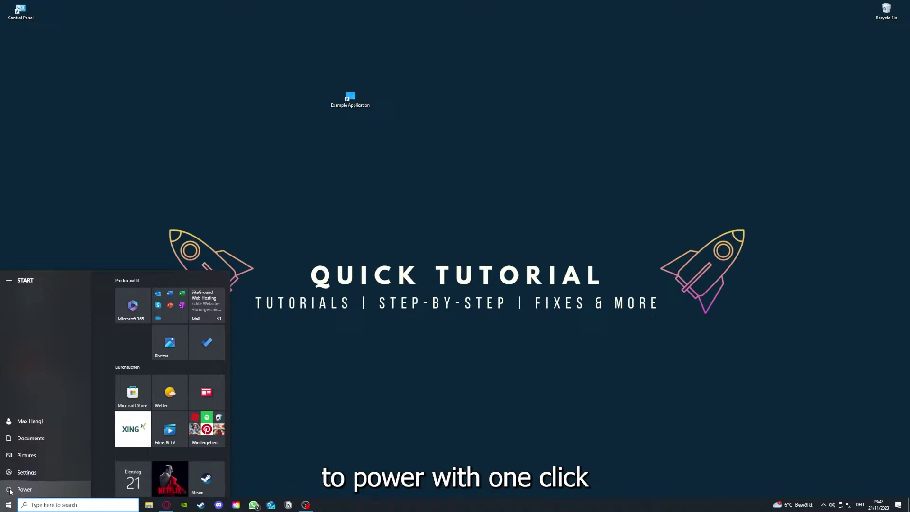
left_click(10, 490)
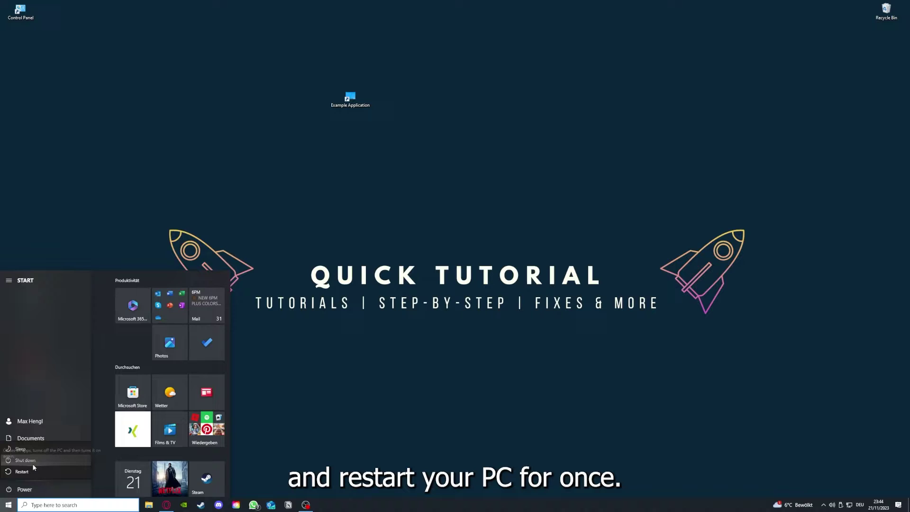
left_click(359, 363)
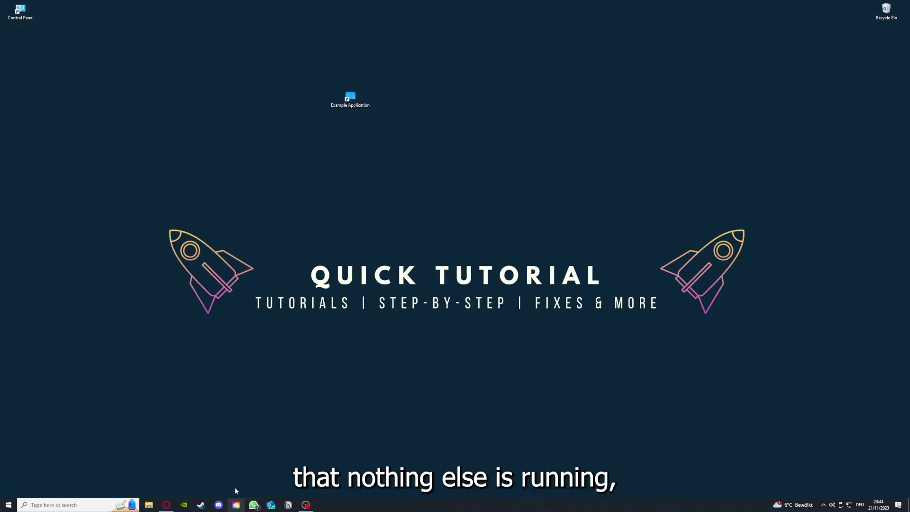
Reopen Task Manager on the Startup tab and maximize it to fill the screen
right_click(353, 505)
left_click(379, 467)
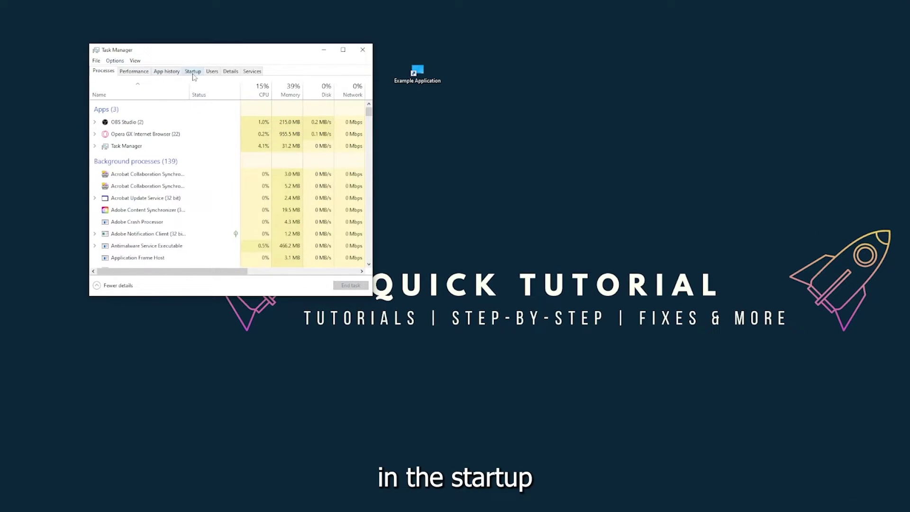
left_click(193, 71)
scroll(199, 165, "down", 3)
scroll(192, 227, "up", 3)
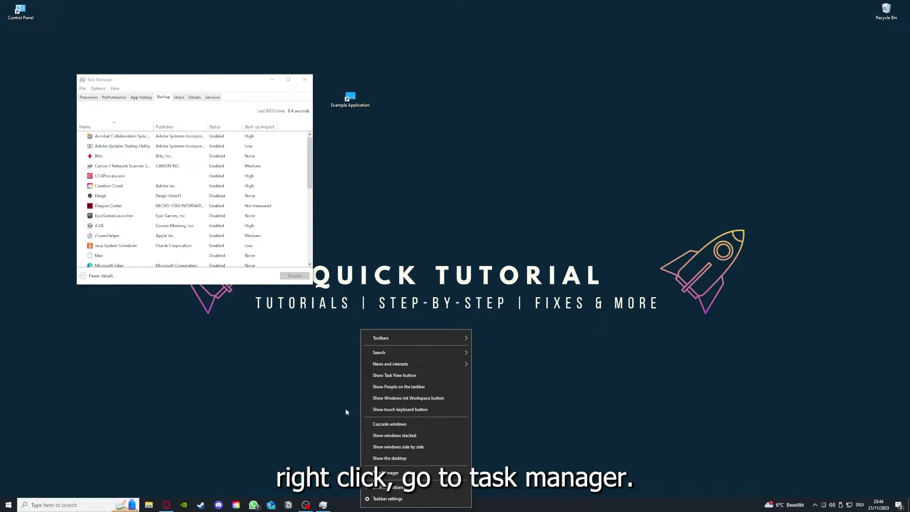
left_click(215, 107)
double_click(215, 79)
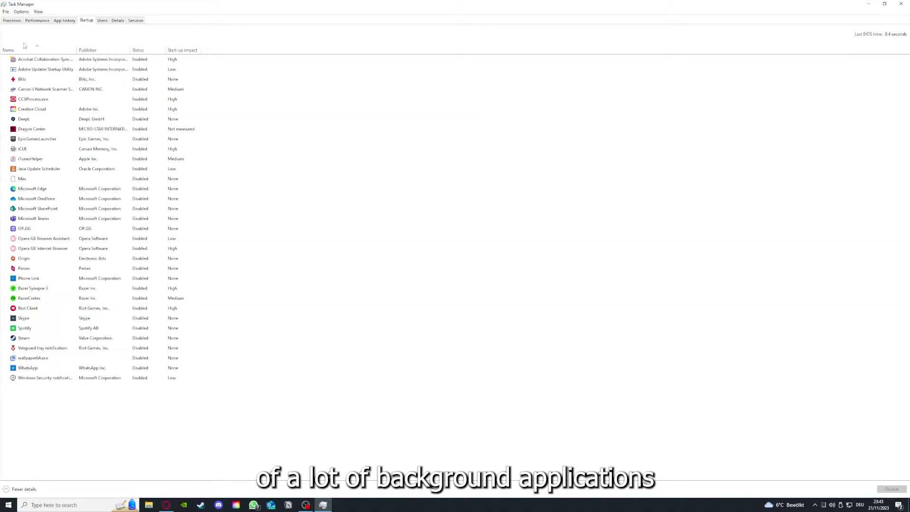
Go through the startup entries (Adobe, CCXProcess.exe, OneDrive, SharePoint, Phone Link), ending on iTunesHelper
right_click(148, 60)
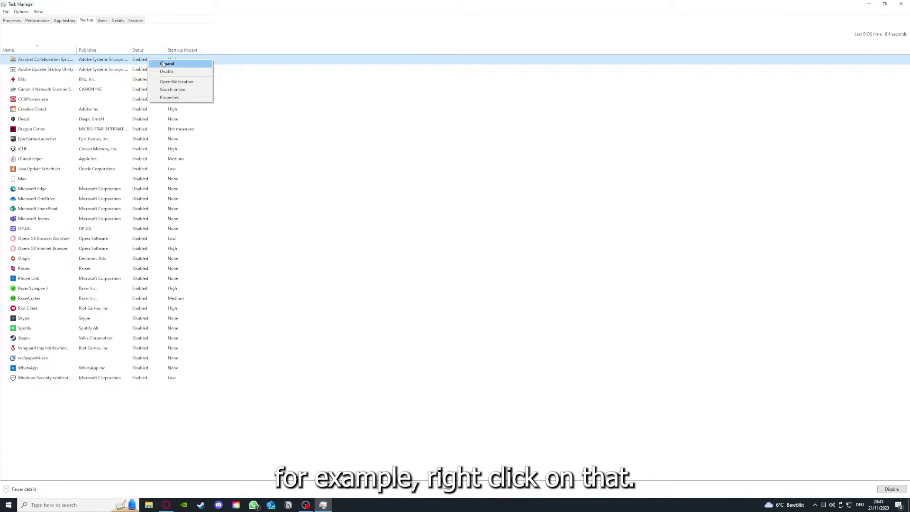
left_click(317, 99)
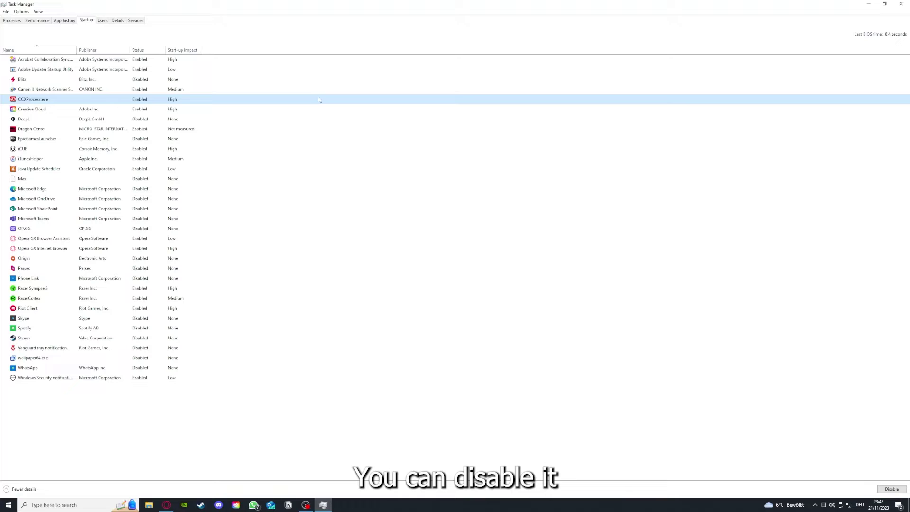
left_click(476, 200)
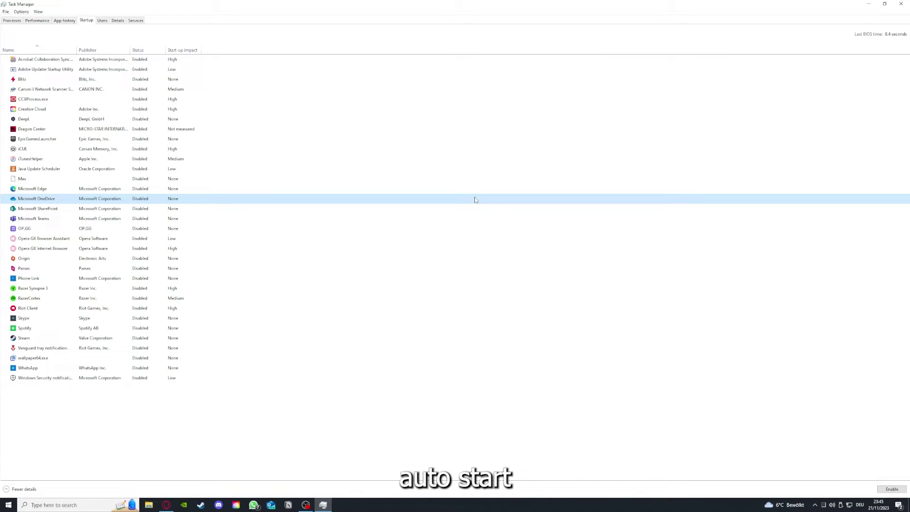
left_click(56, 62)
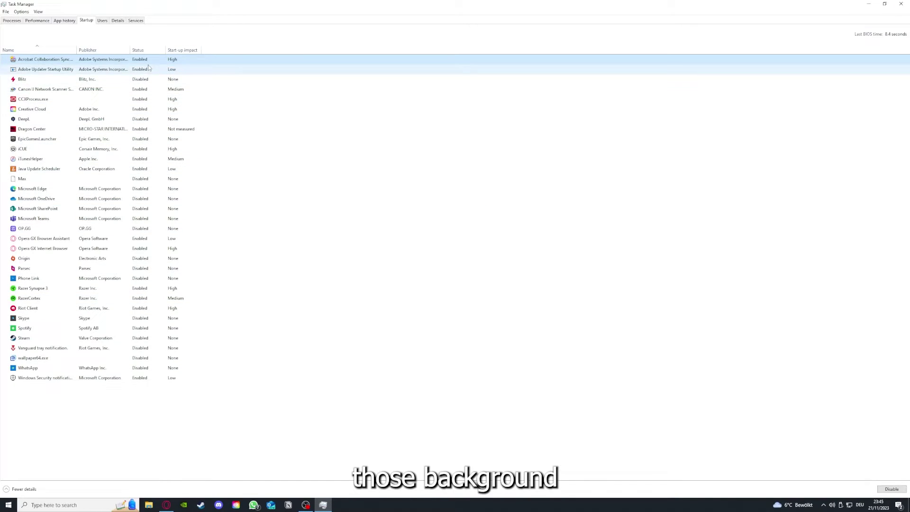
right_click(222, 209)
left_click(254, 279)
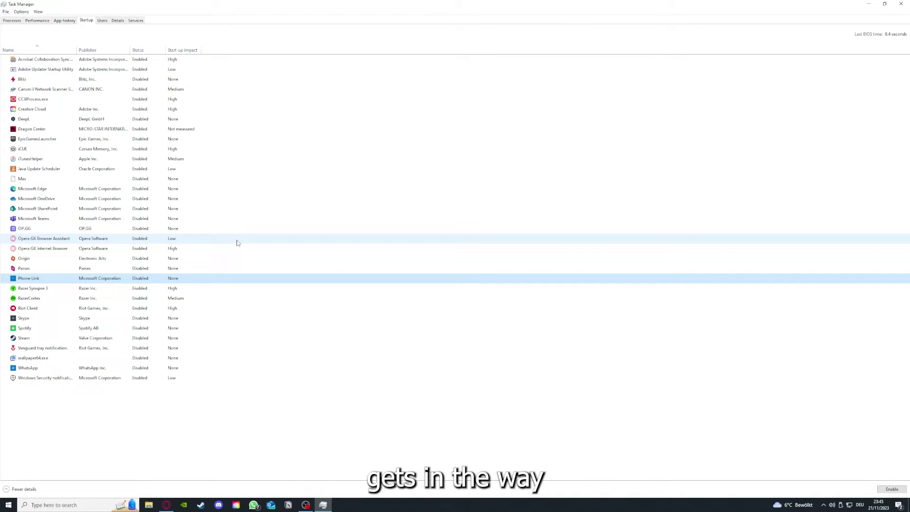
left_click(199, 164)
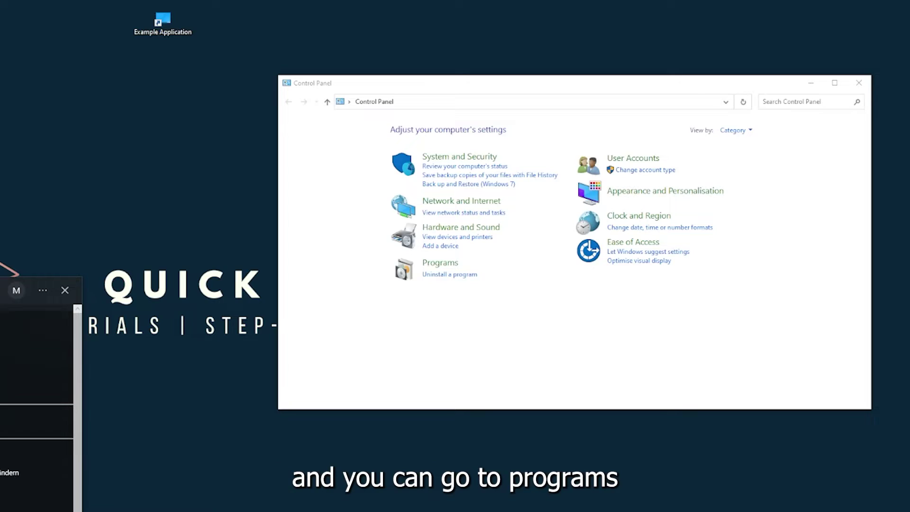
Go to Programs > Uninstall a program and scroll the installed list to Overwolf
key("Escape")
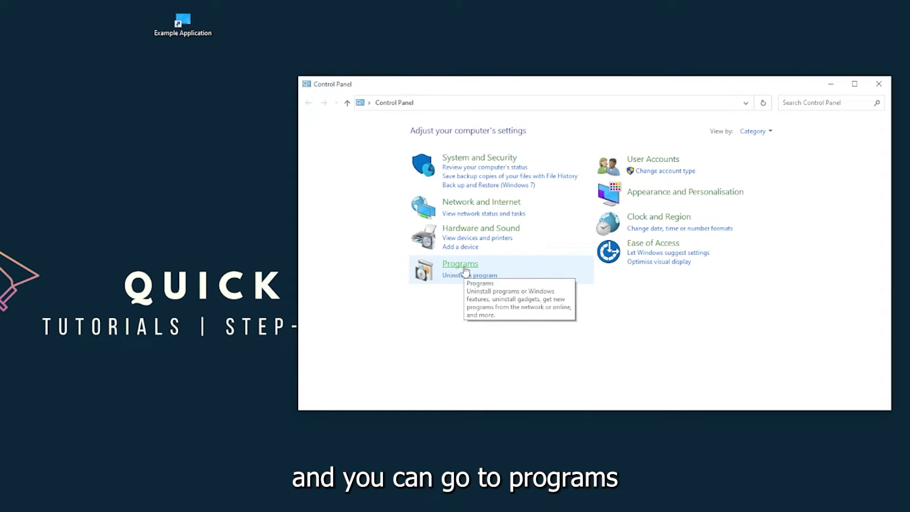
left_click(460, 264)
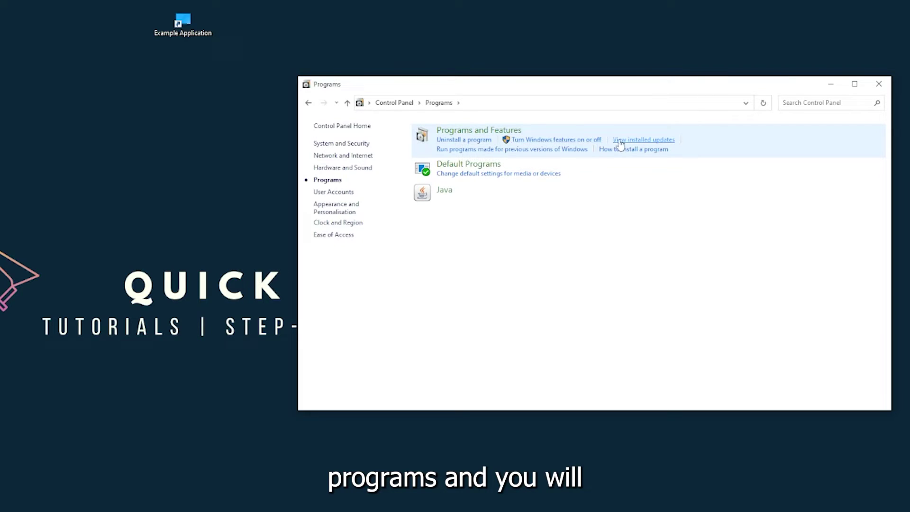
left_click(491, 138)
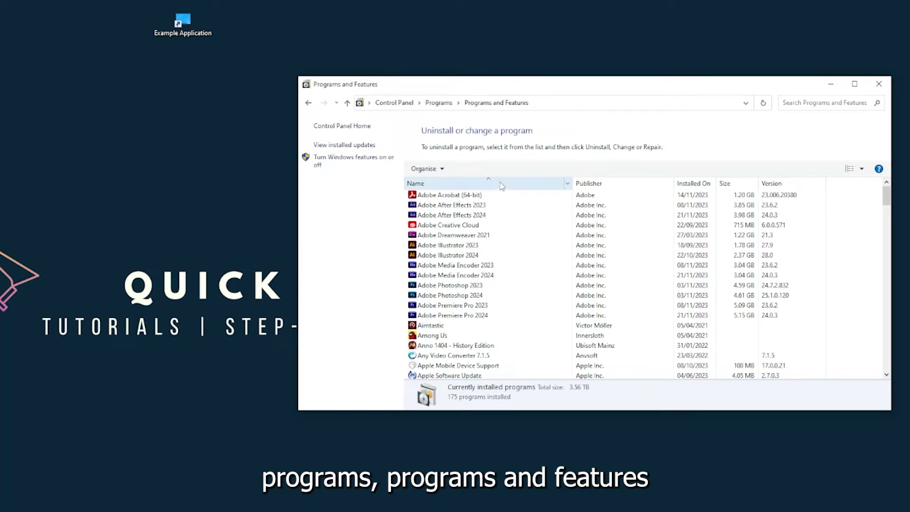
scroll(481, 267, "down", 20)
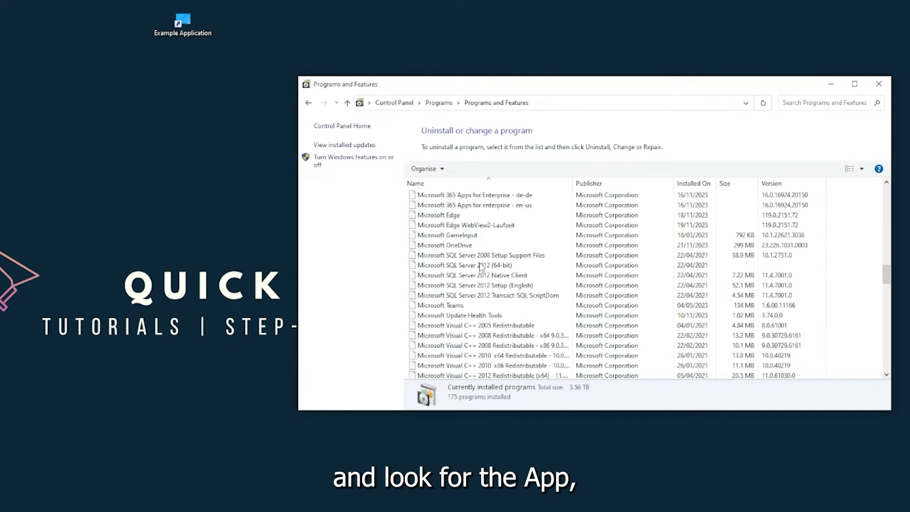
scroll(480, 267, "down", 20)
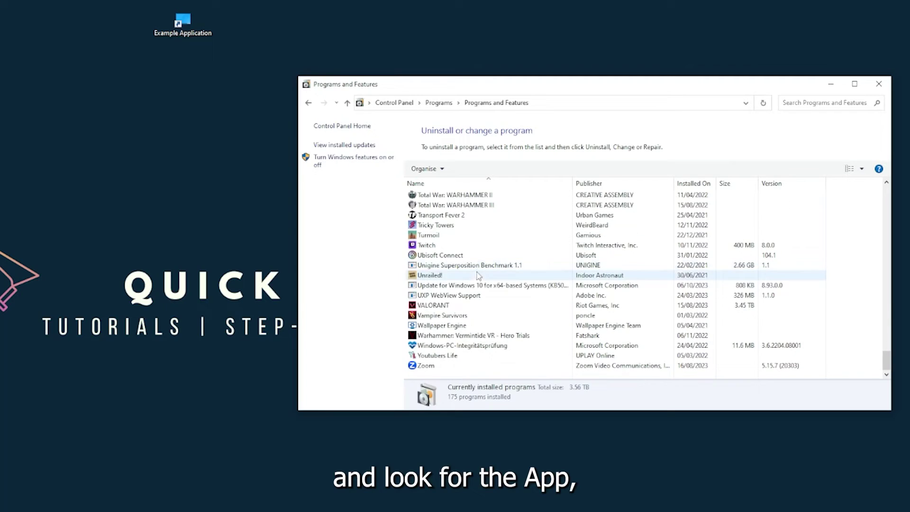
scroll(467, 303, "up", 18)
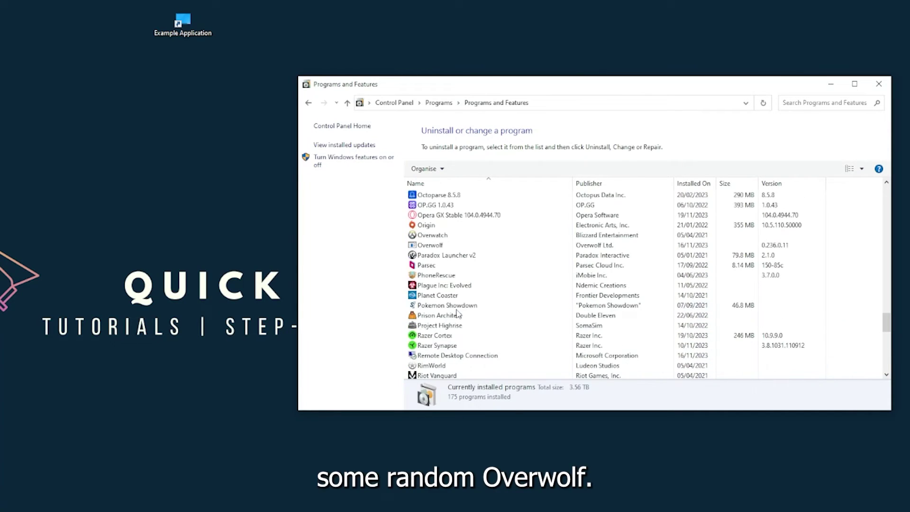
scroll(450, 310, "up", 2)
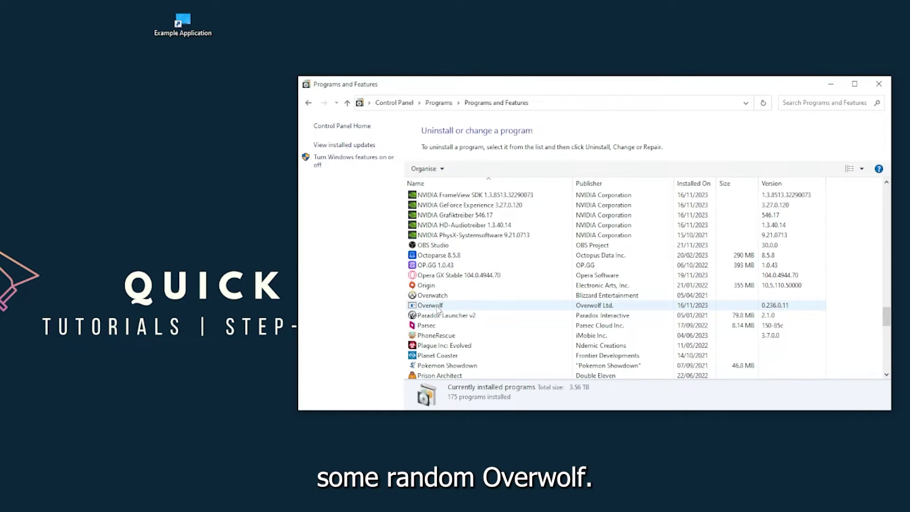
Uninstall Overwolf and answer Yes to remove its entry from the programs list
left_click(438, 308)
right_click(437, 307)
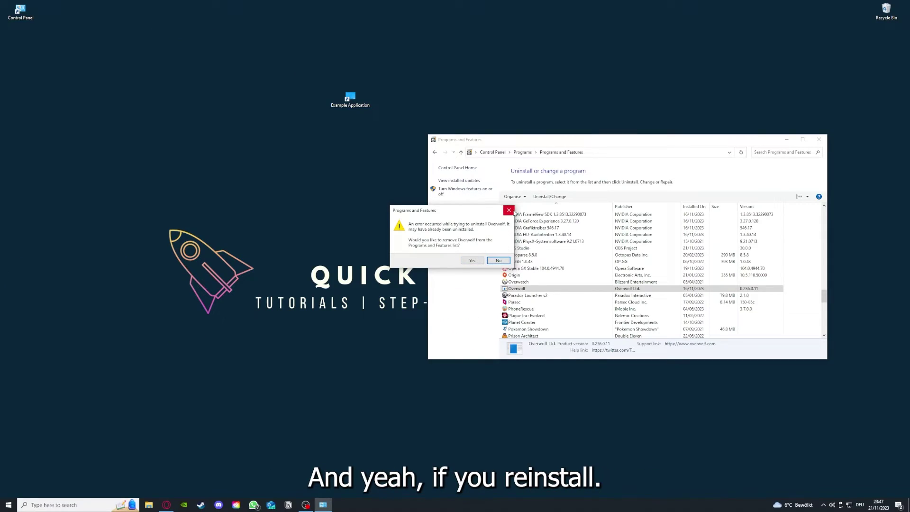
left_click(509, 210)
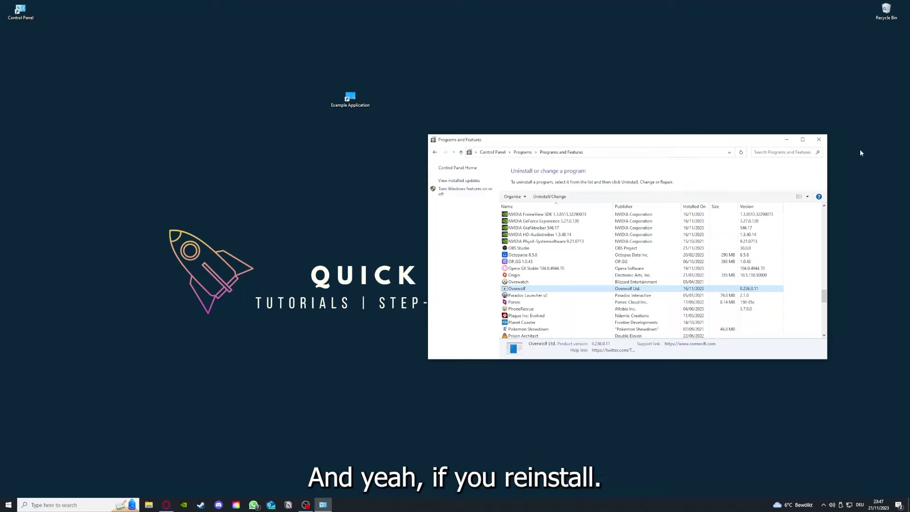
Close the Programs and Features window
left_click(819, 139)
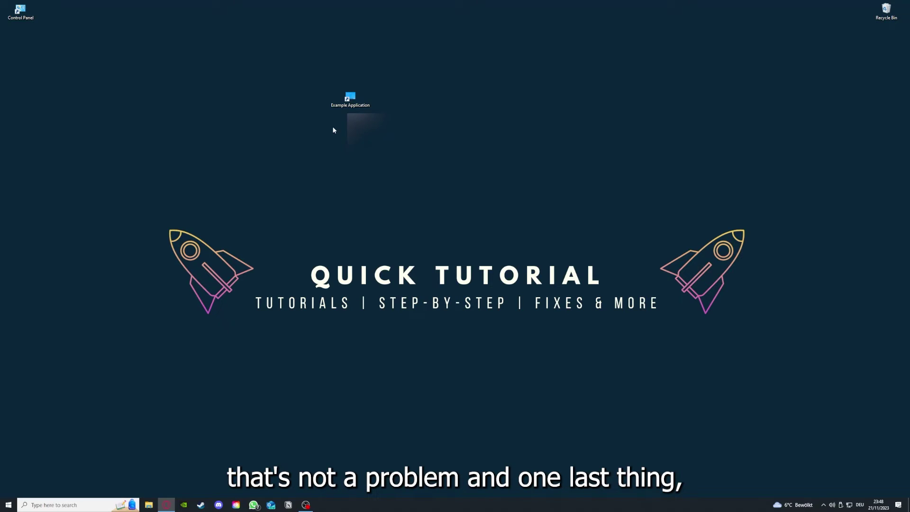
Open Example Application's Properties, review Security and Previous Versions, then return to the Shortcut tab
right_click(344, 94)
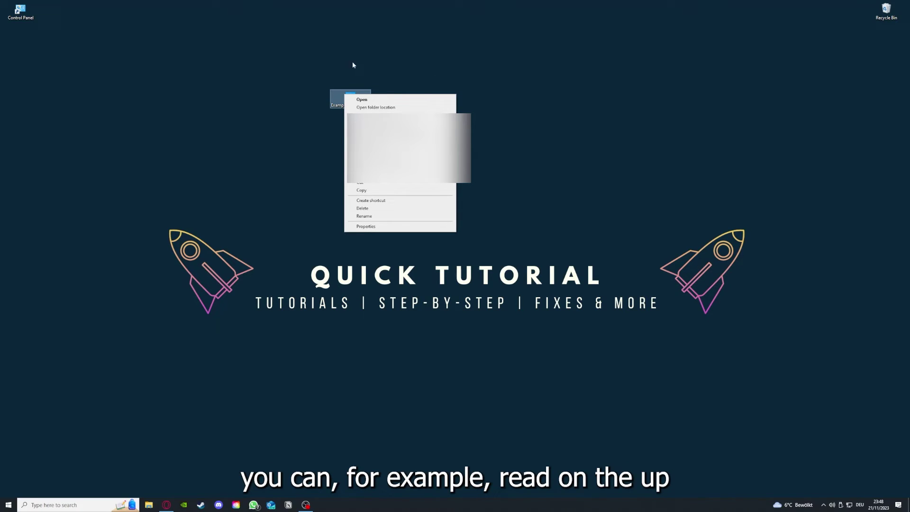
left_click(365, 227)
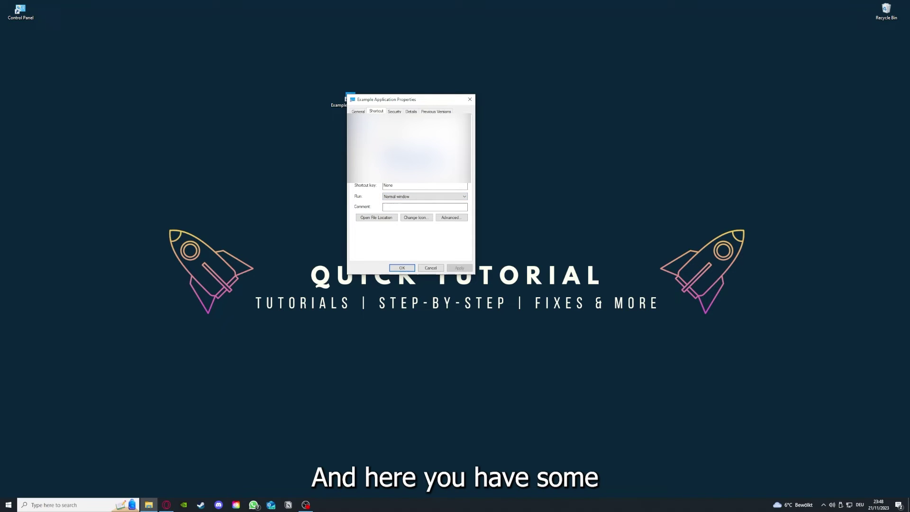
key("ctrl+Tab")
key("ctrl+Tab")
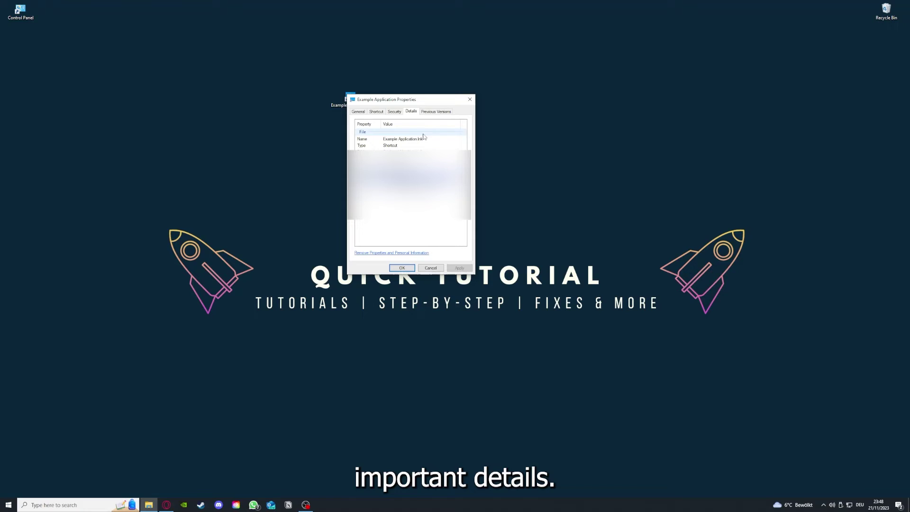
left_click_drag(412, 100, 480, 131)
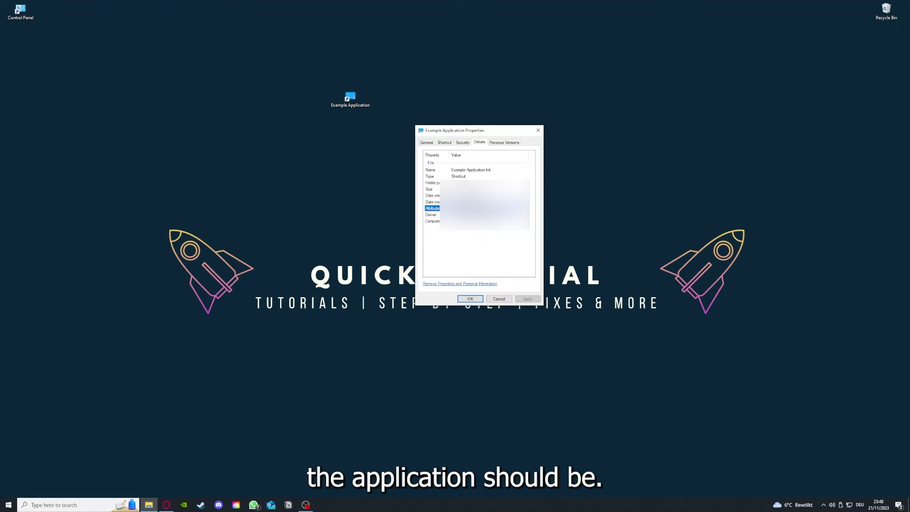
left_click(509, 144)
left_click(444, 143)
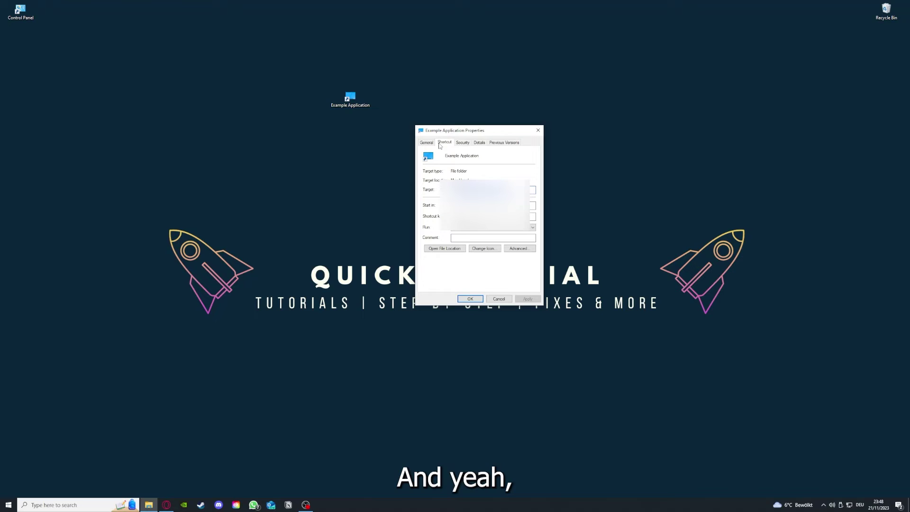
Open the shortcut's file location and move Explorer down beside the Properties dialog
left_click(443, 248)
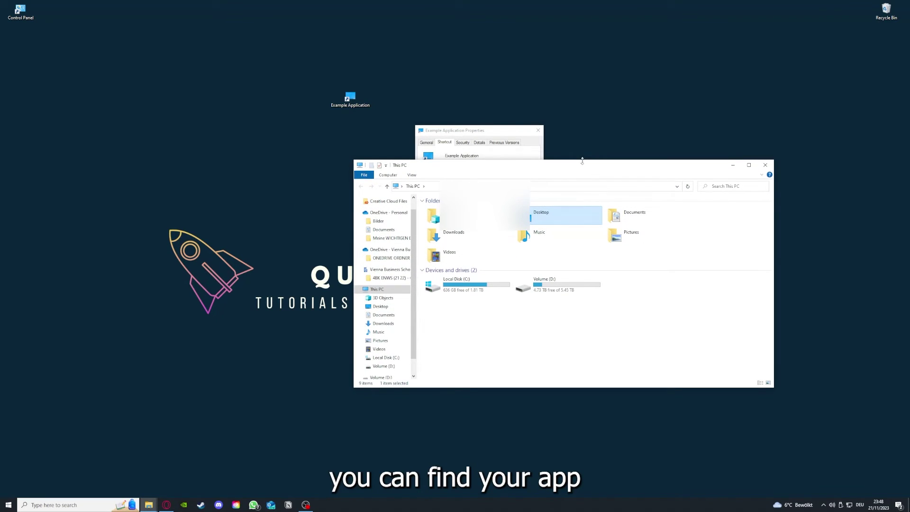
left_click_drag(582, 164, 479, 261)
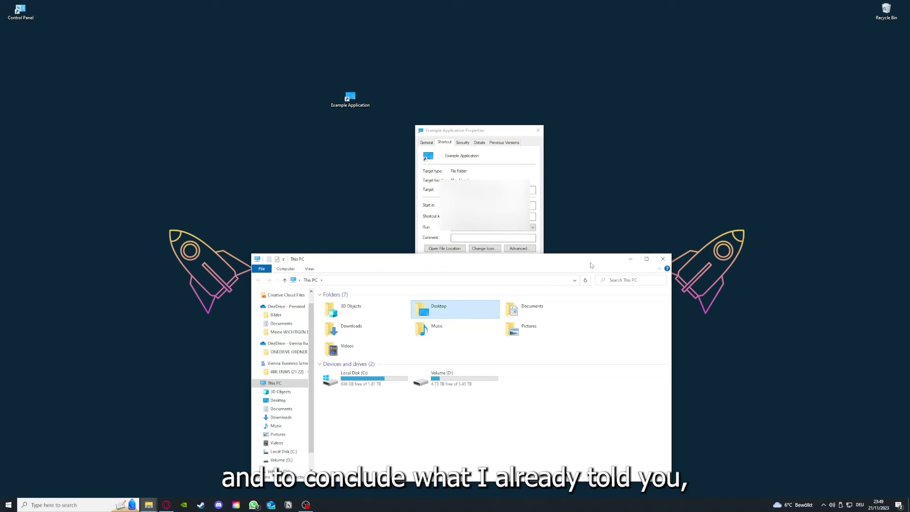
Close File Explorer and the Example Application Properties dialog
left_click(663, 258)
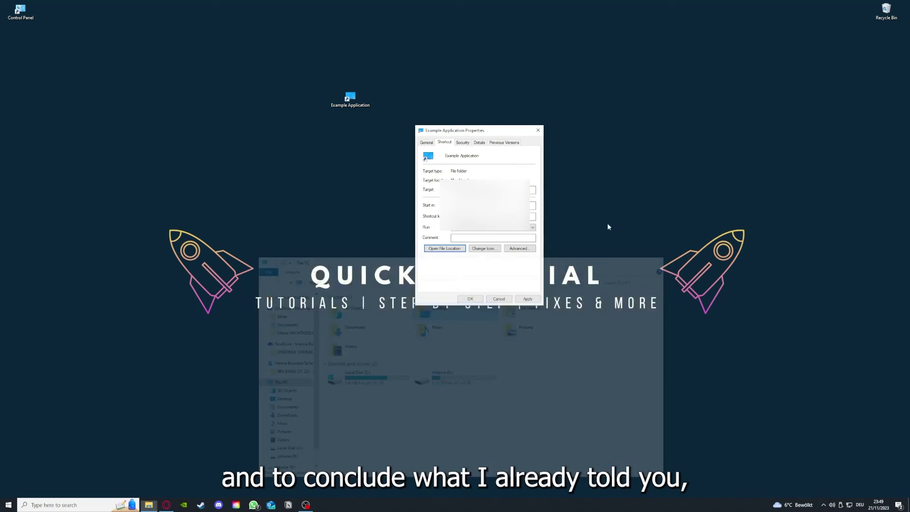
left_click(537, 131)
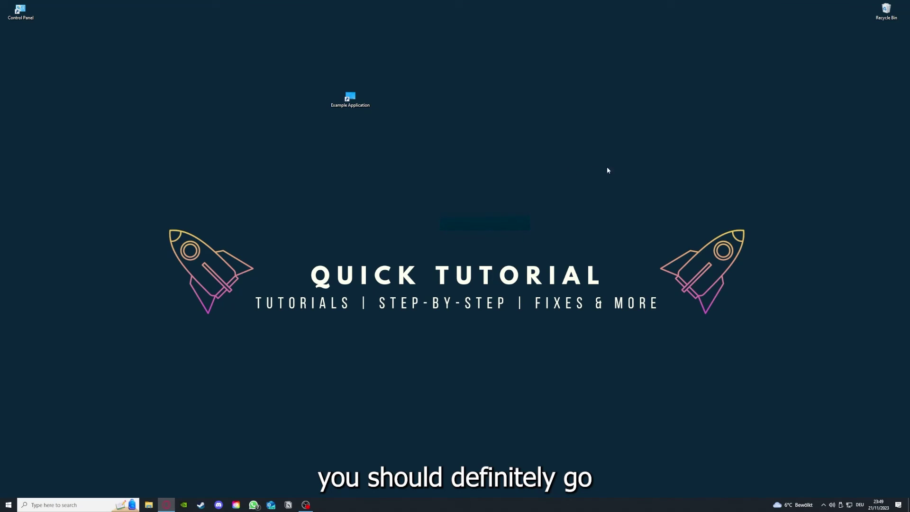